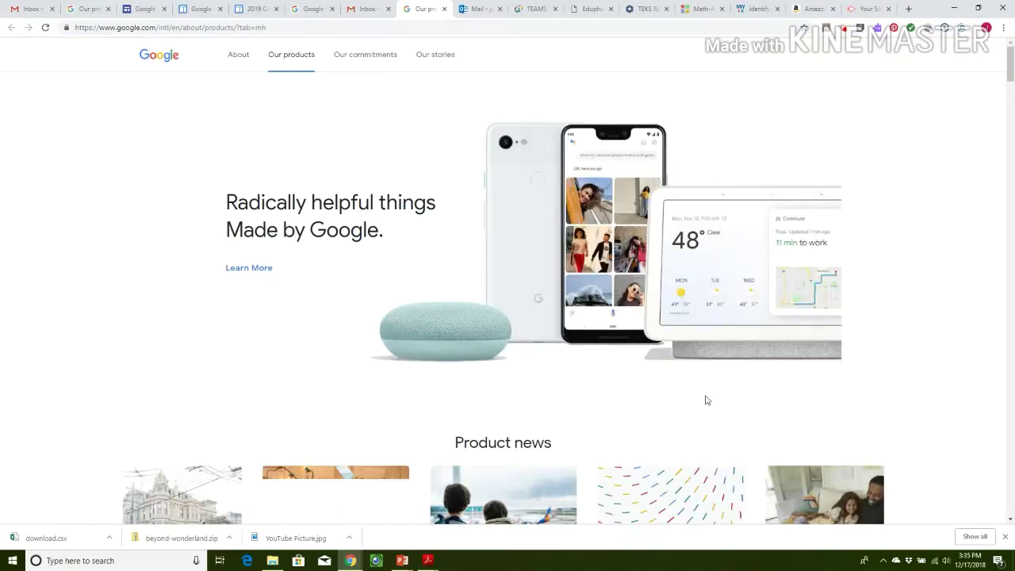
Find Sites in the full list of Google products and open it
scroll(706, 400, "down", 15)
scroll(705, 395, "down", 20)
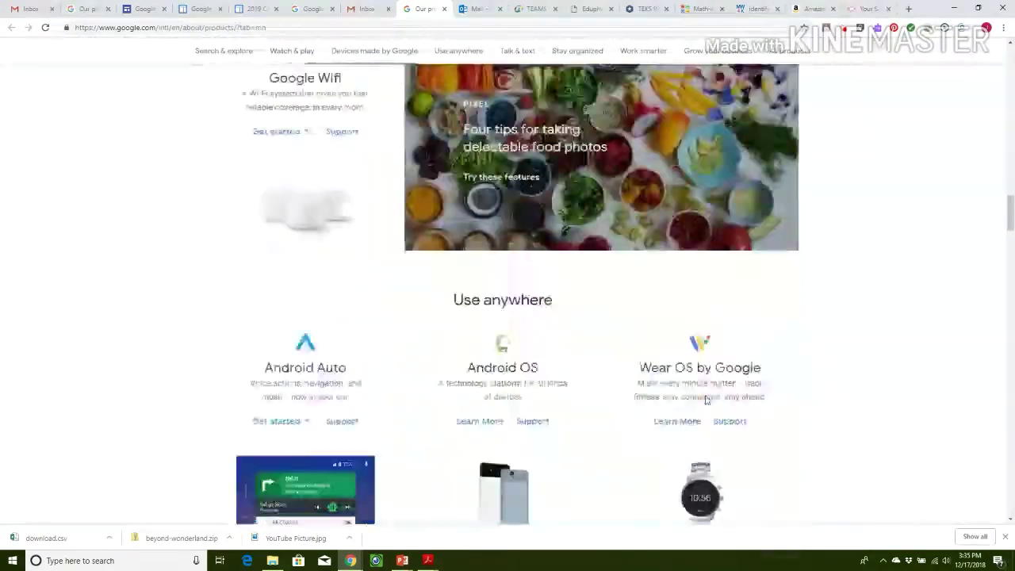
scroll(705, 401, "down", 20)
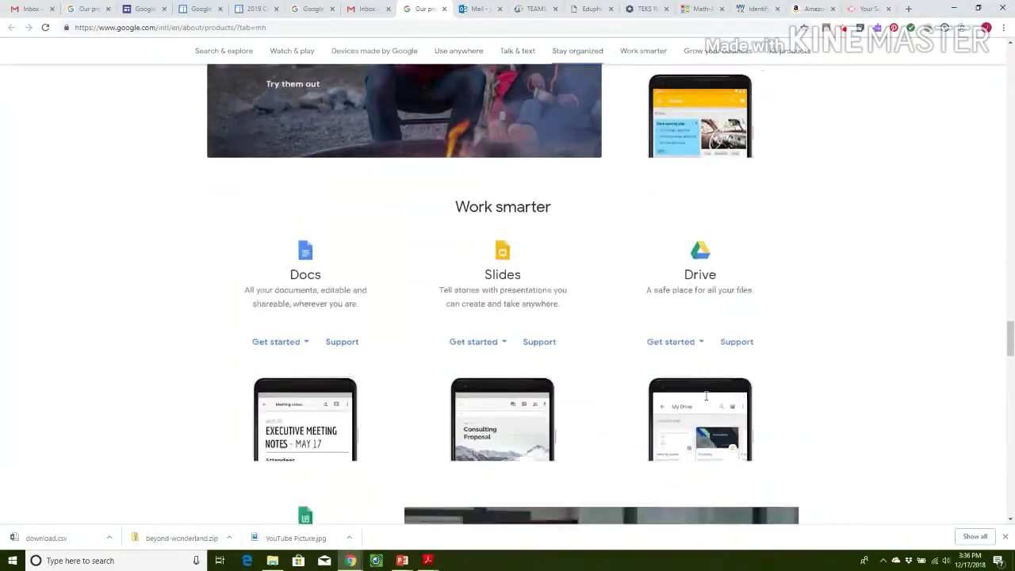
scroll(707, 402, "up", 1)
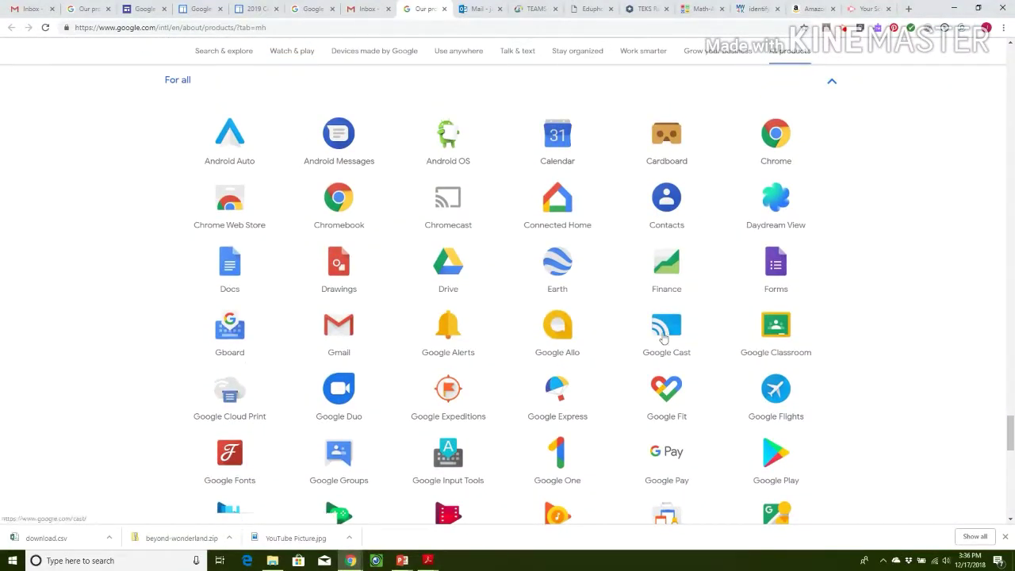
scroll(665, 339, "down", 5)
scroll(665, 339, "down", 1)
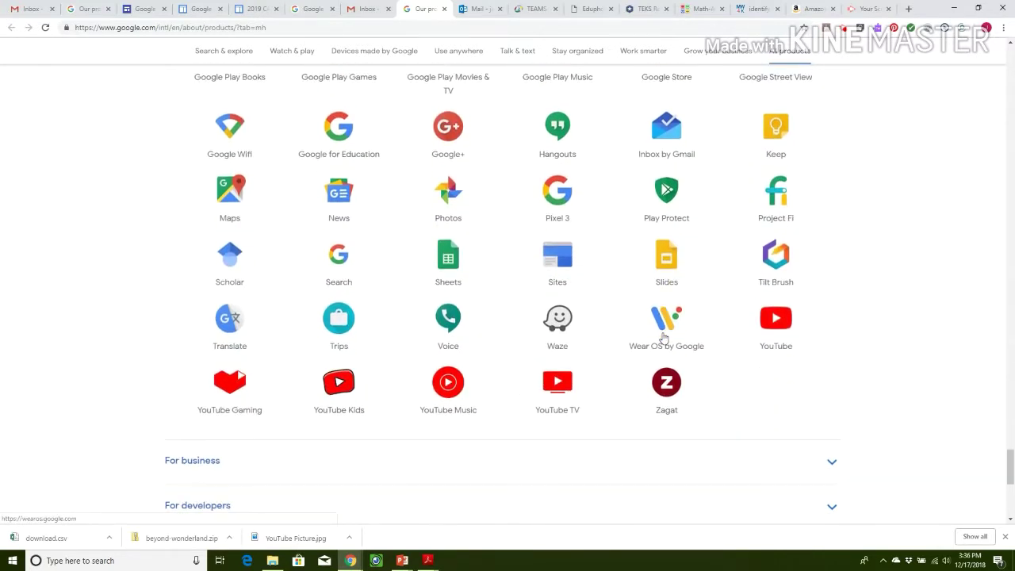
left_click(556, 269)
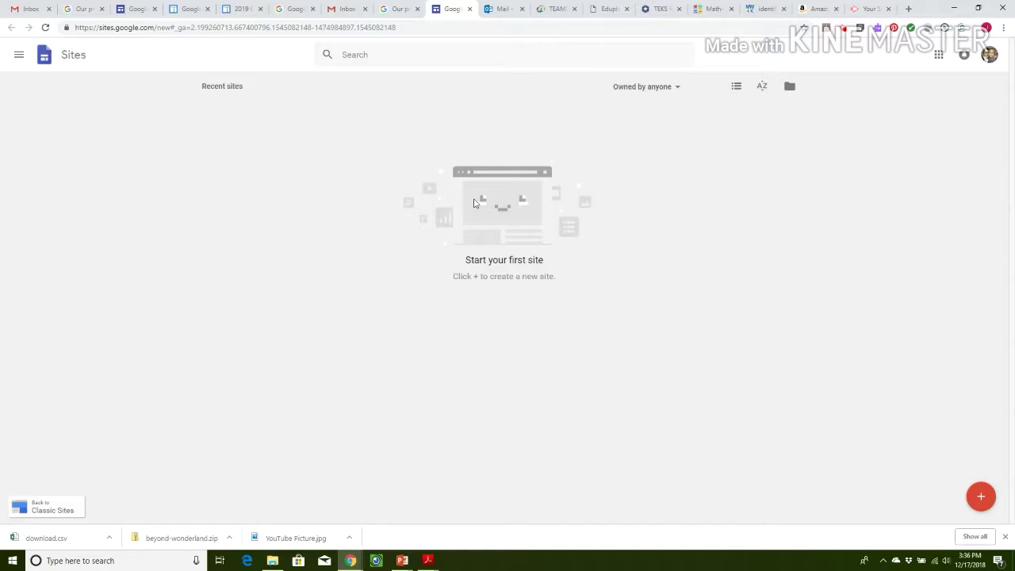
Go to classic Sites and switch to the default Google account
left_click(60, 508)
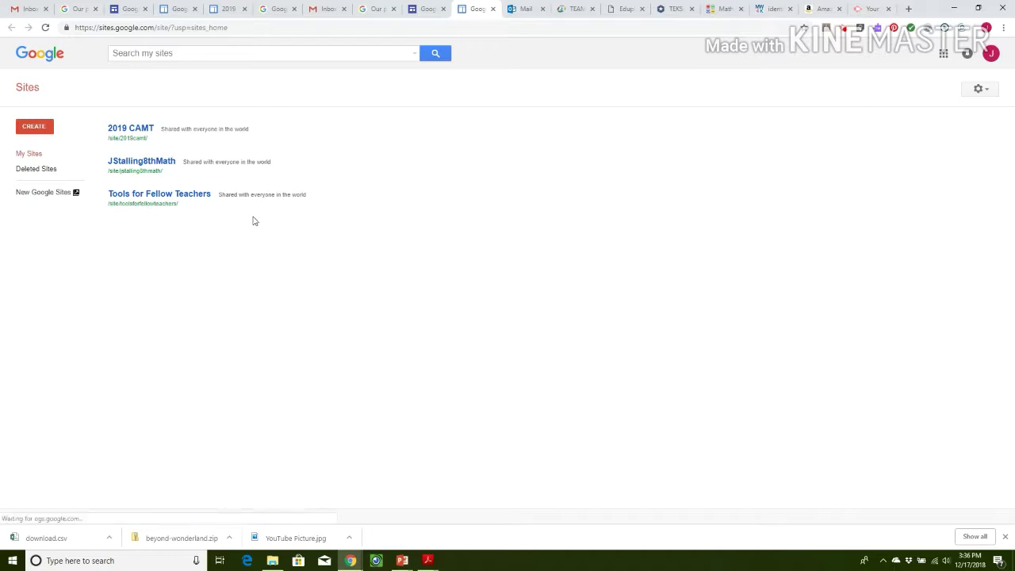
left_click(991, 53)
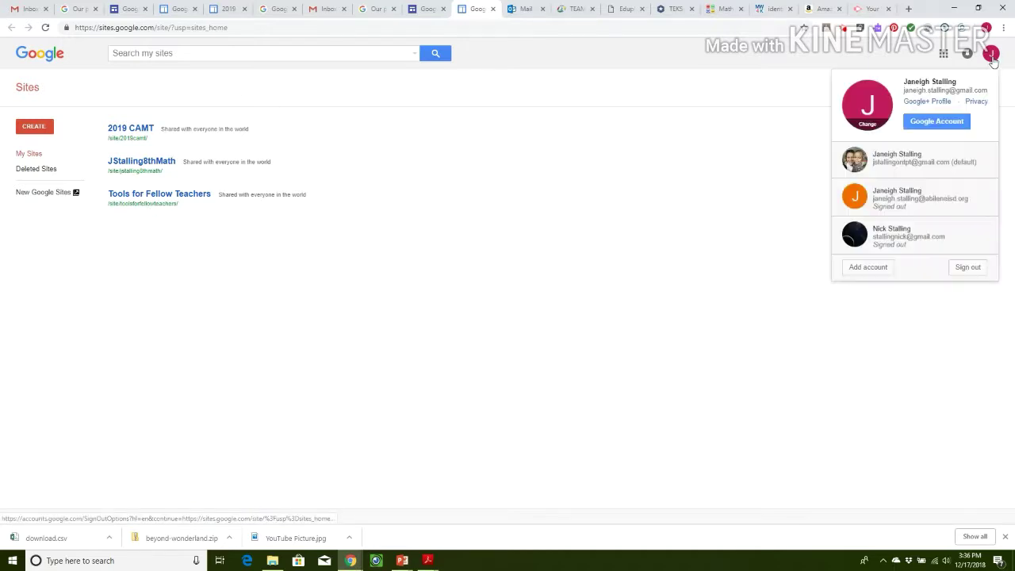
left_click(946, 159)
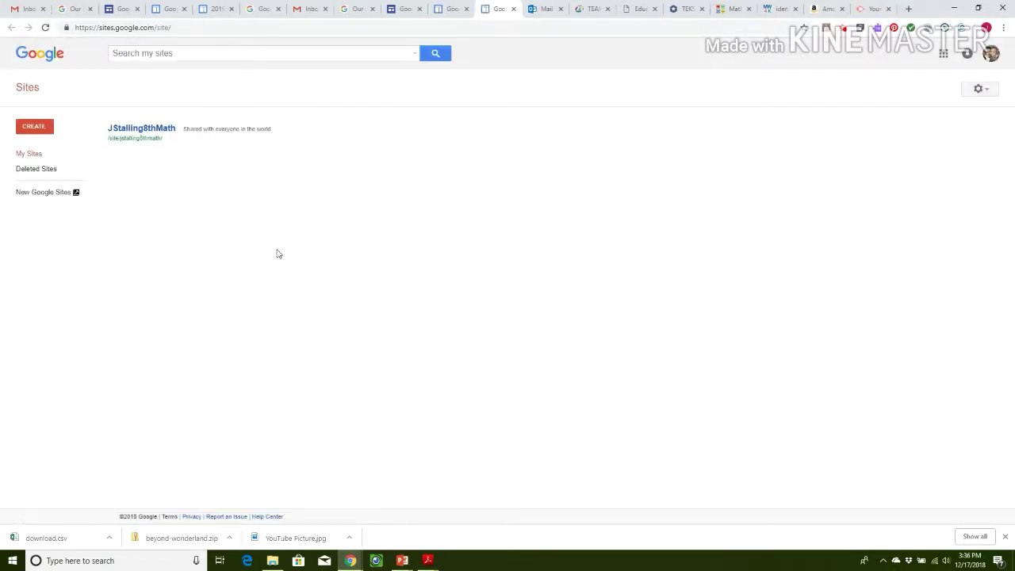
Try to create a classic site from the blank template, named 2019 CAMT at the location 2019camt, and edit the location
left_click(34, 129)
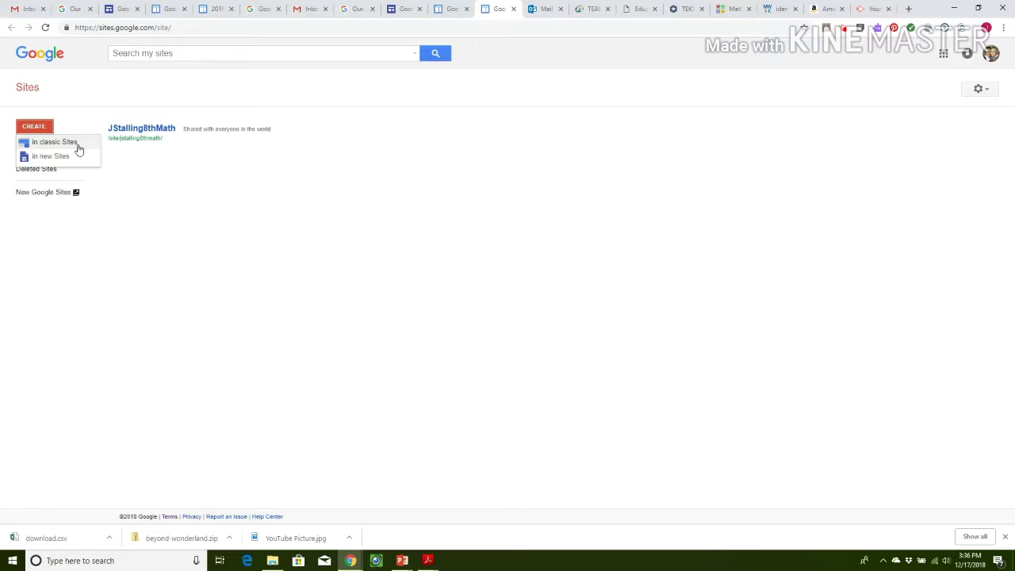
left_click(54, 141)
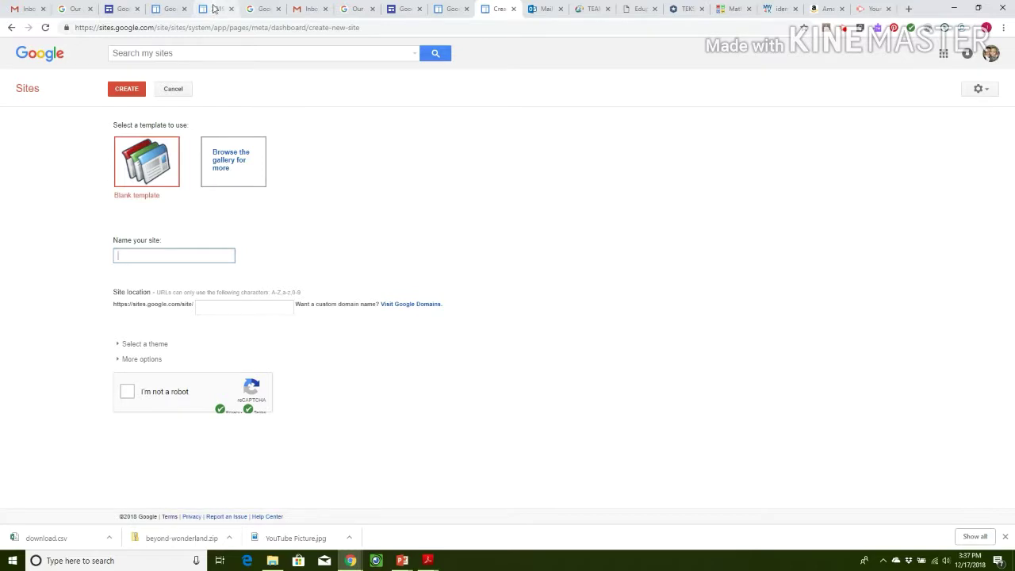
left_click(164, 9)
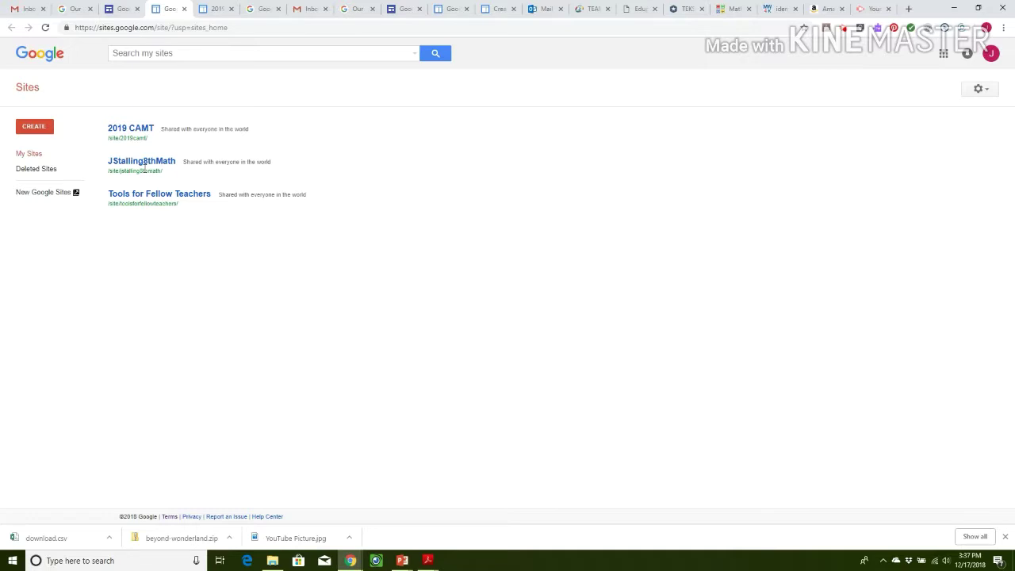
left_click(495, 9)
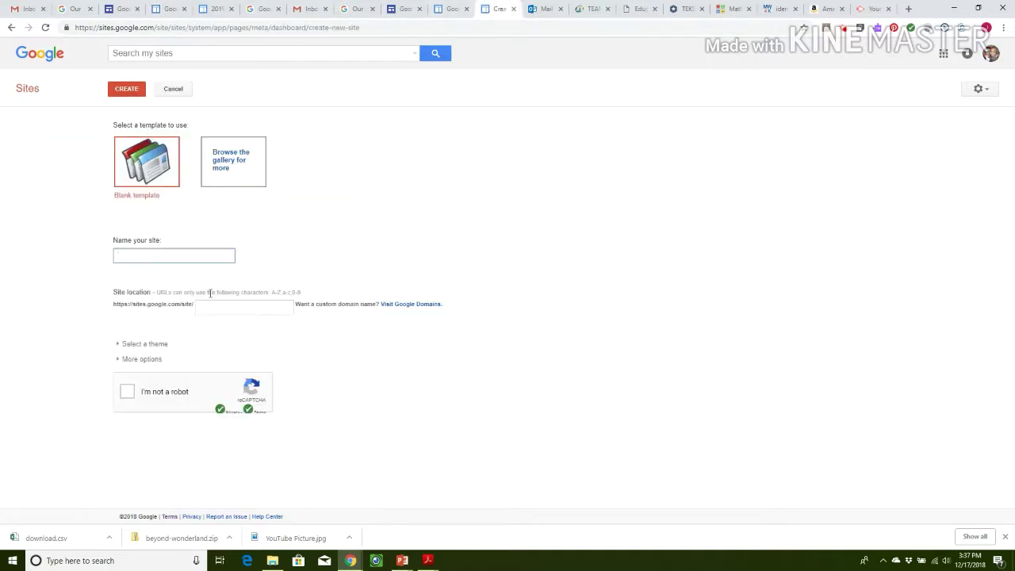
type("2019 CAMT")
left_click(129, 396)
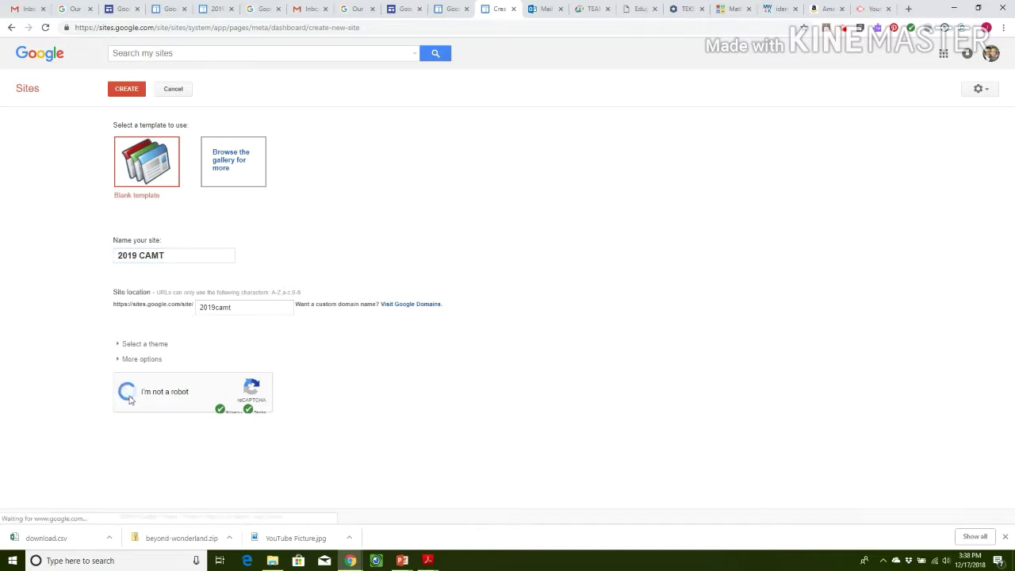
left_click(128, 89)
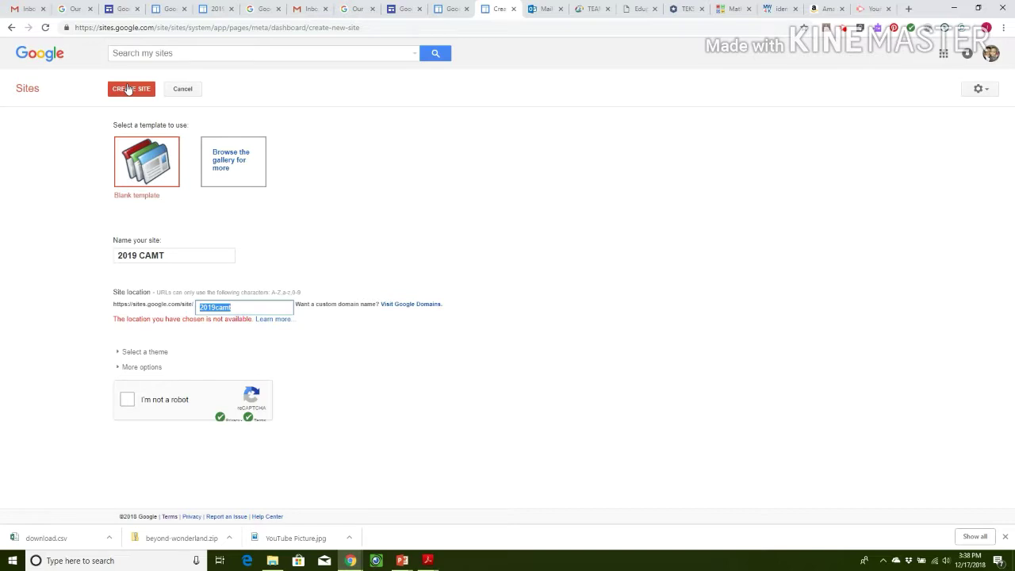
left_click(210, 308)
key("BackSpace")
type("8")
Look at the 2019 CAMT site's home page and the existing 8th Grade Math class site for comparison
left_click(214, 8)
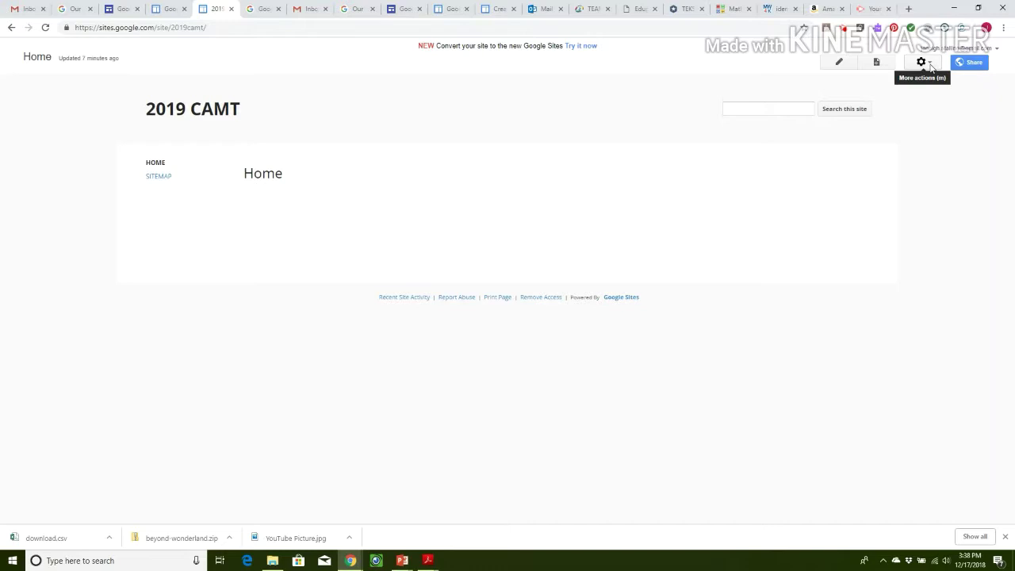
left_click(171, 7)
left_click(136, 162)
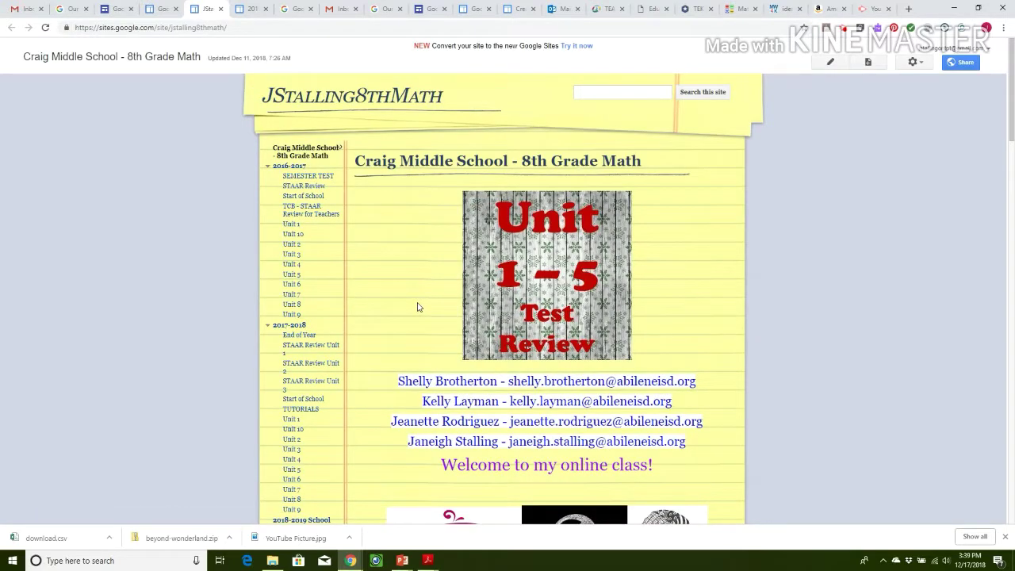
left_click(252, 9)
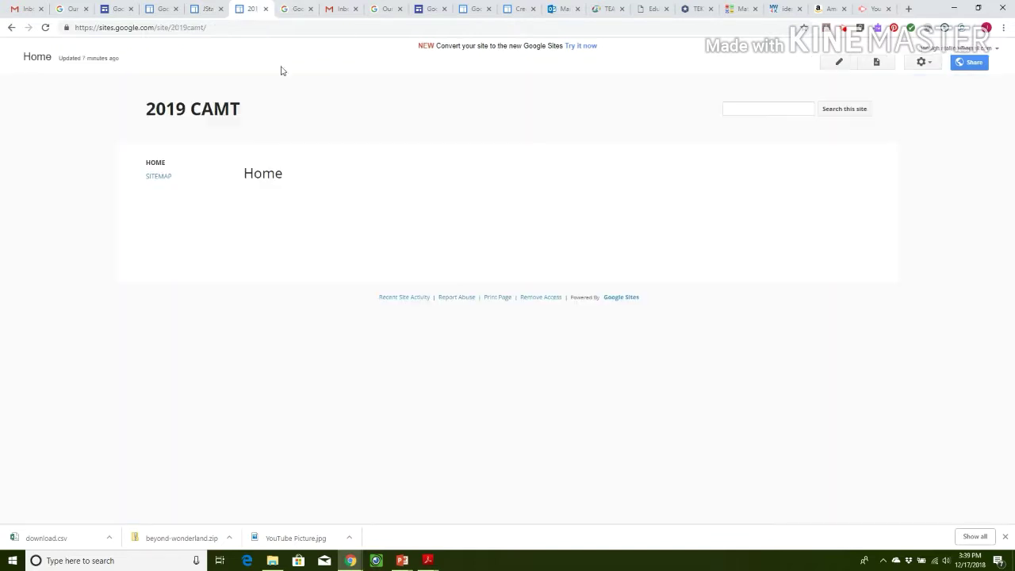
Try to open site management for 2019 CAMT, request access, and return to the site's home page
left_click(927, 63)
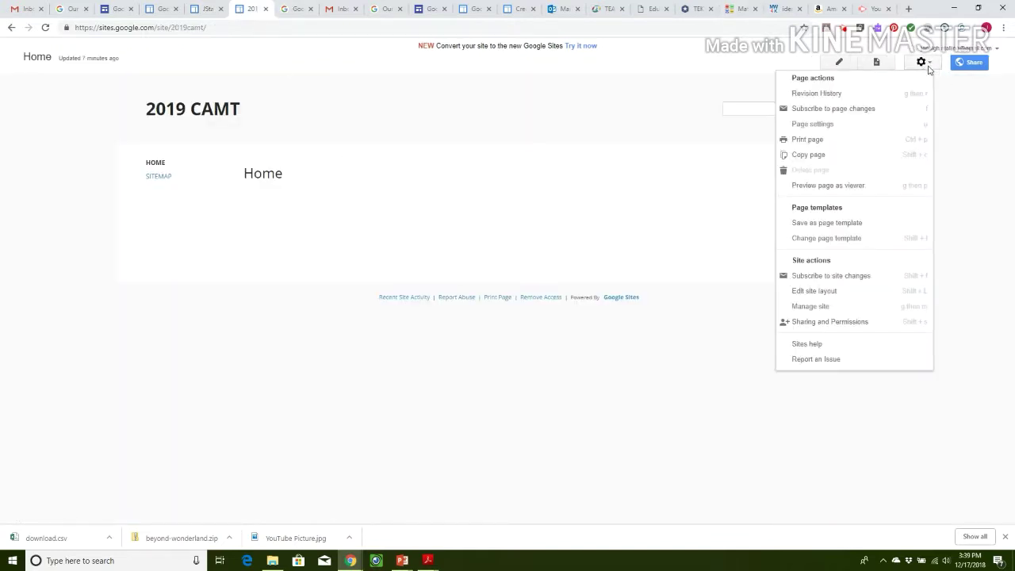
left_click(851, 306)
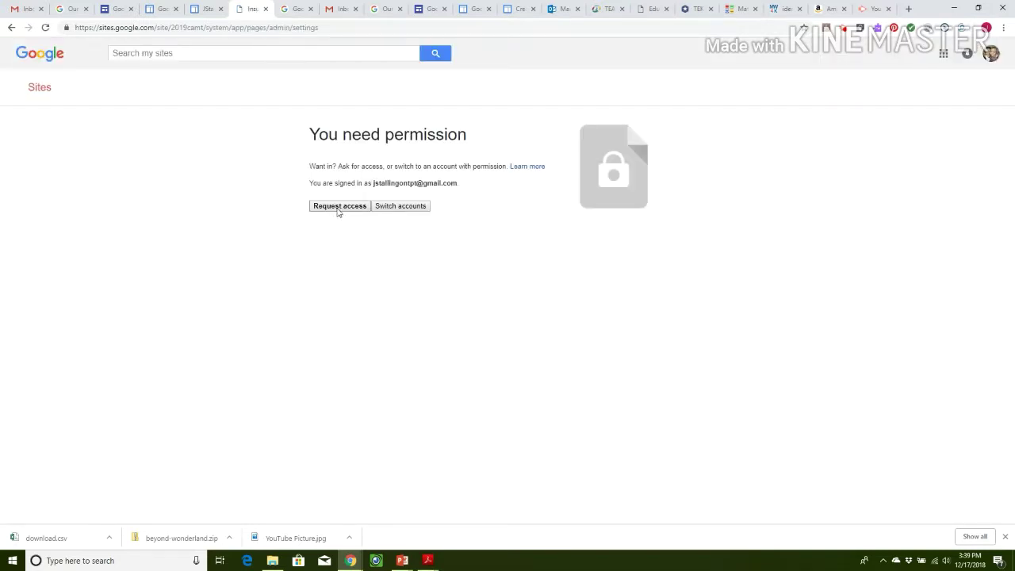
left_click(340, 207)
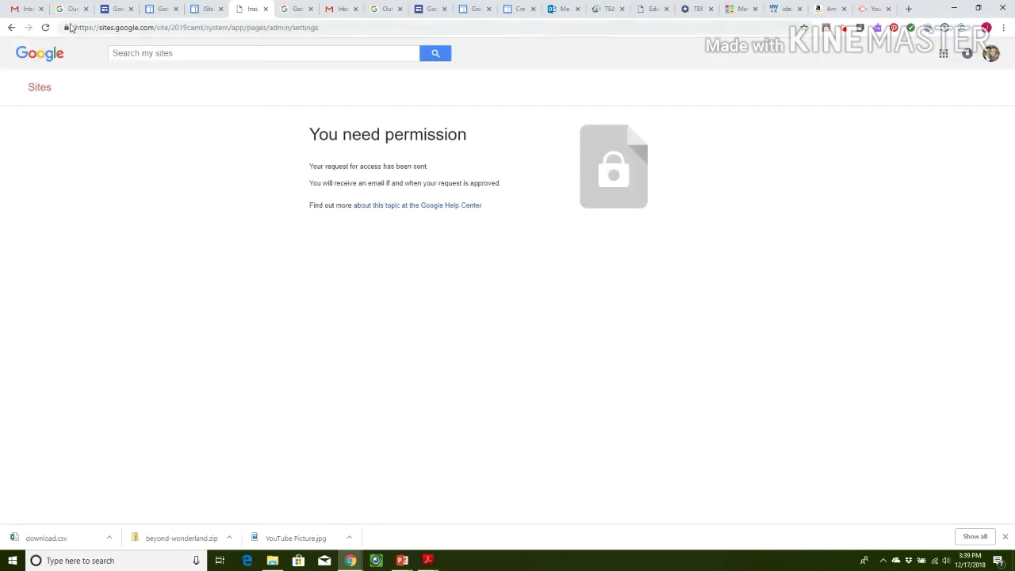
left_click(11, 27)
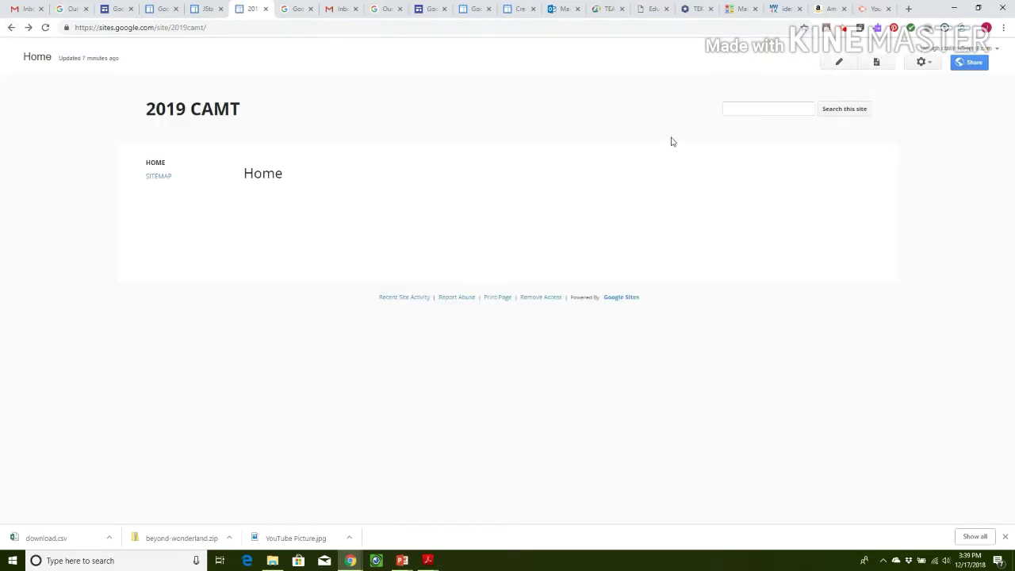
Open the 2019 CAMT site's management, switching to the account with permission, and show its theme, color and font settings
left_click(920, 63)
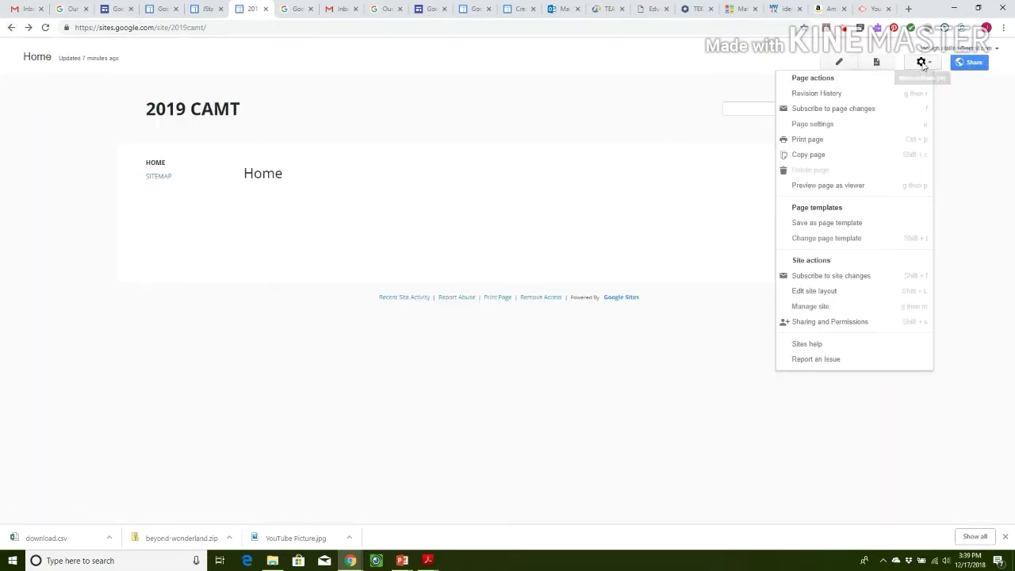
left_click(838, 306)
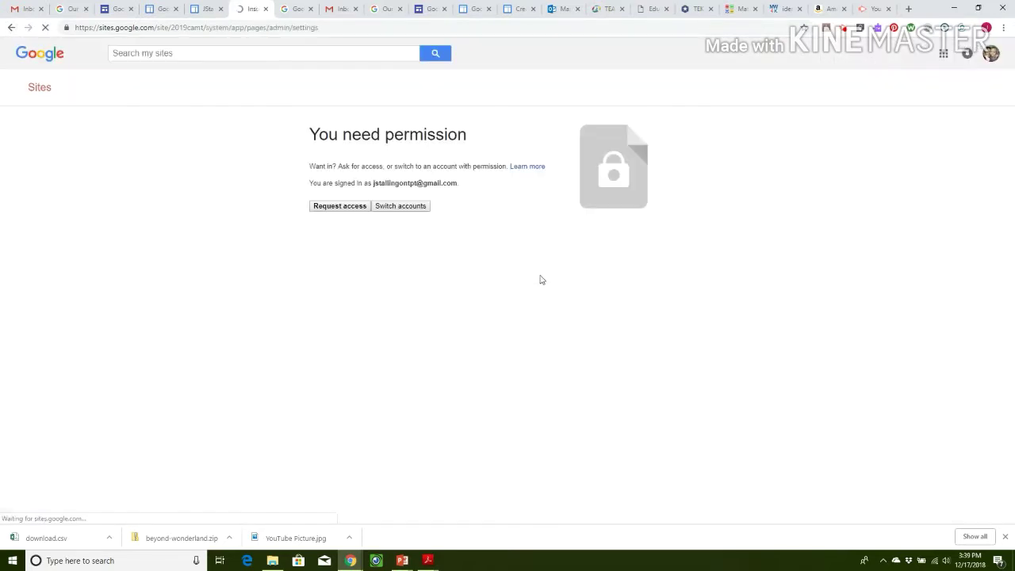
left_click(389, 208)
left_click(496, 242)
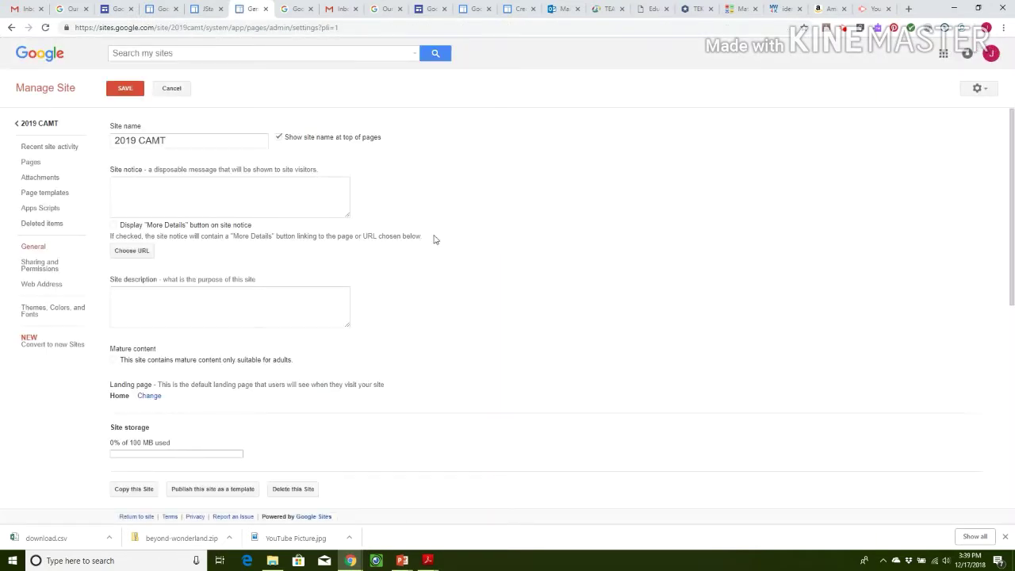
left_click(34, 313)
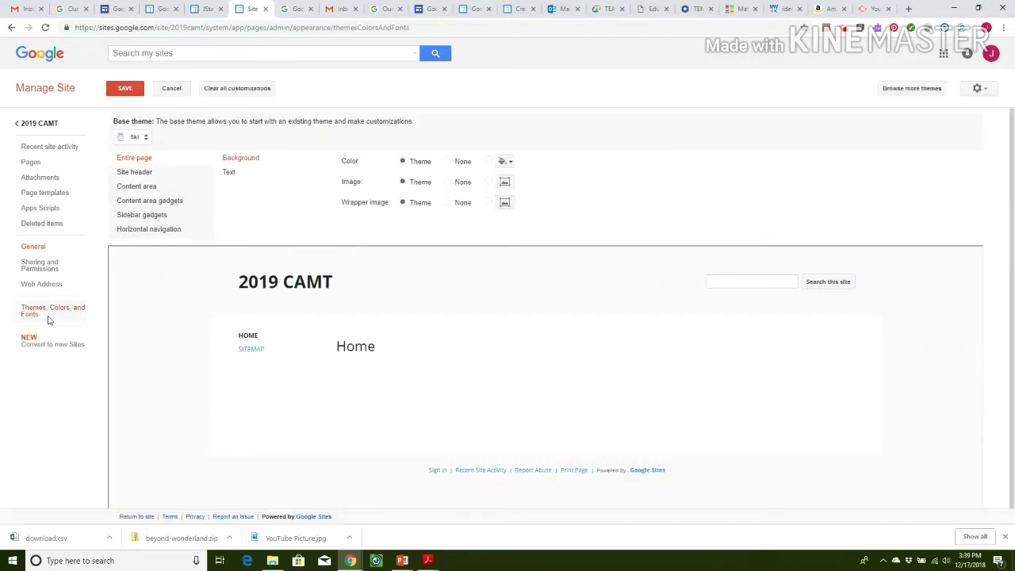
Try out the Slate and Notebook base themes on the site preview
left_click(146, 137)
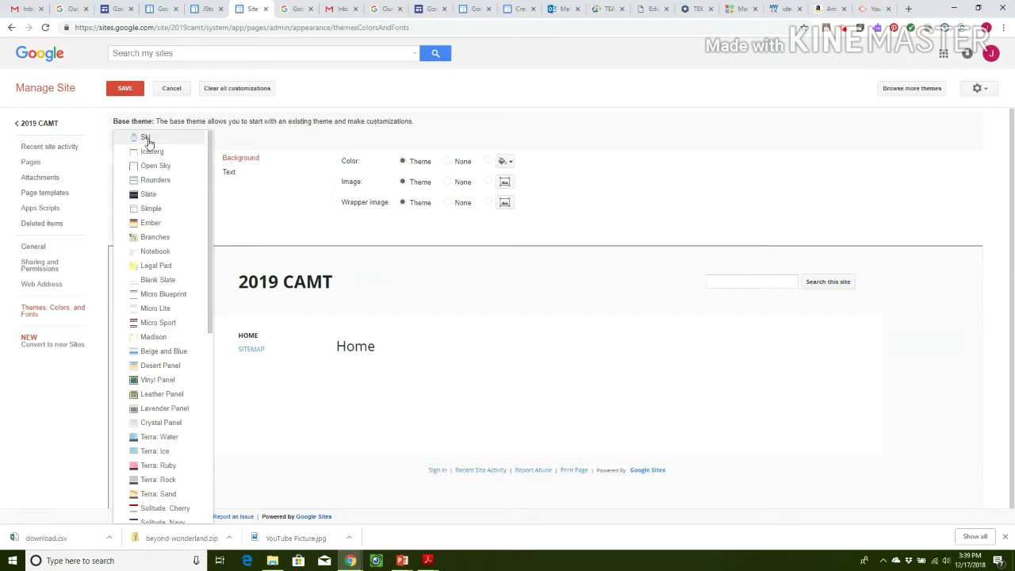
left_click(150, 197)
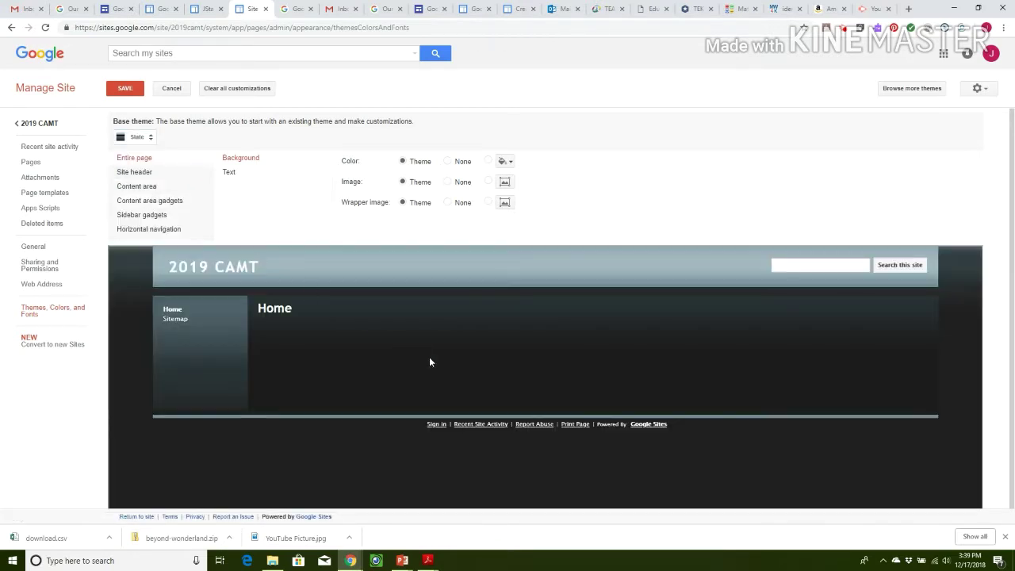
left_click(147, 138)
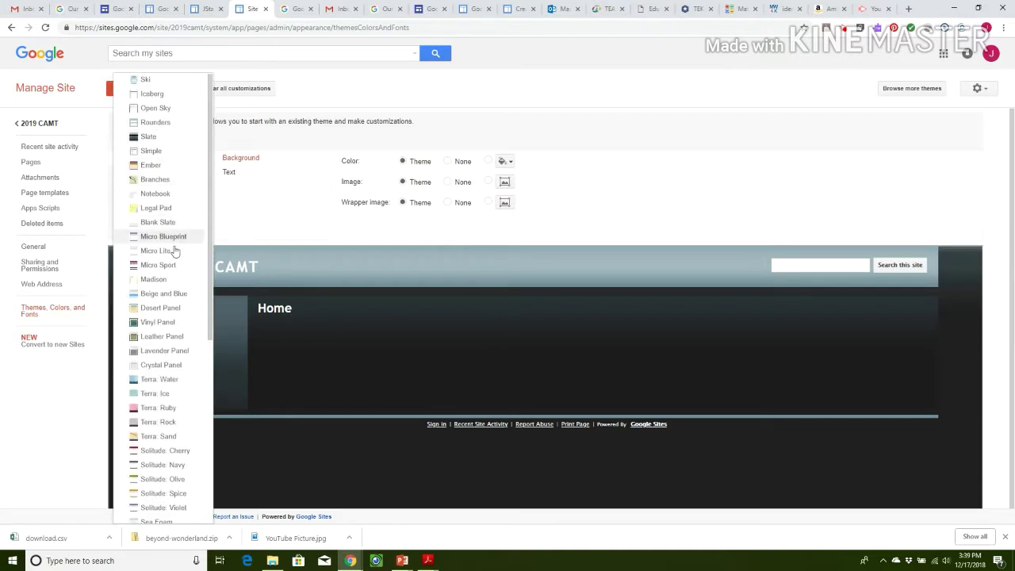
left_click(162, 195)
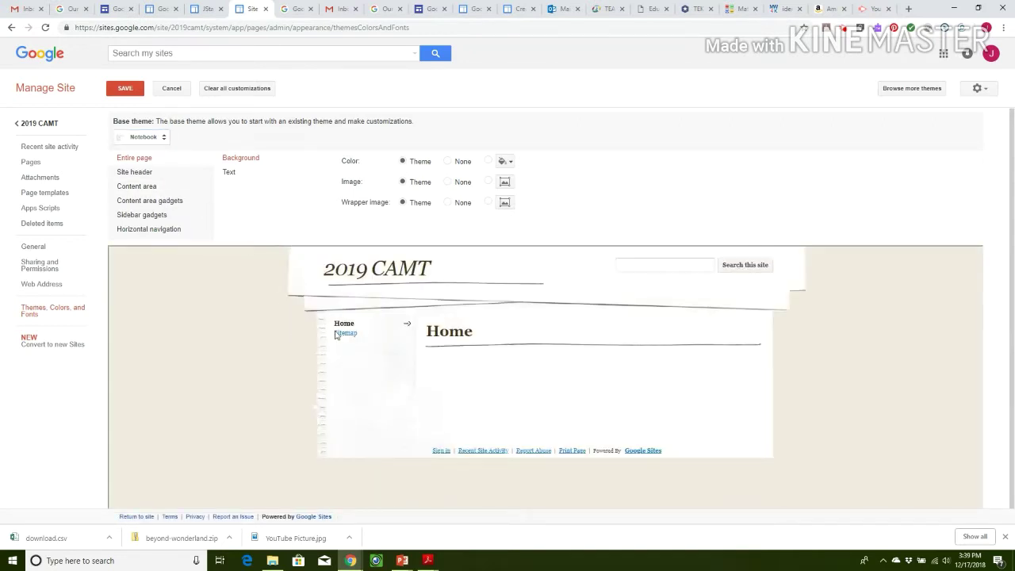
Set the base theme to Legal Pad, save the change and return to the 2019 CAMT site
left_click(143, 137)
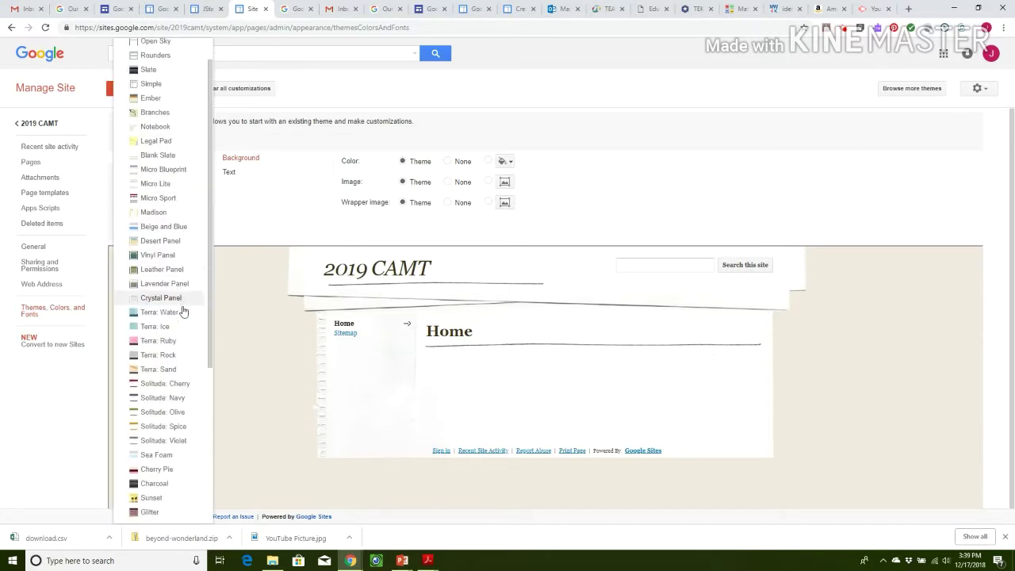
left_click(163, 142)
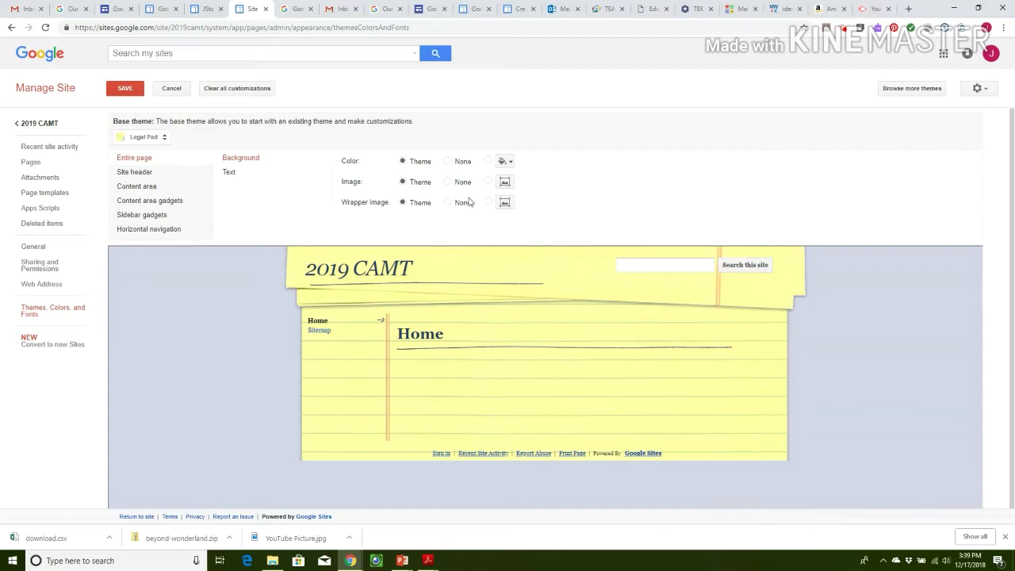
left_click(133, 90)
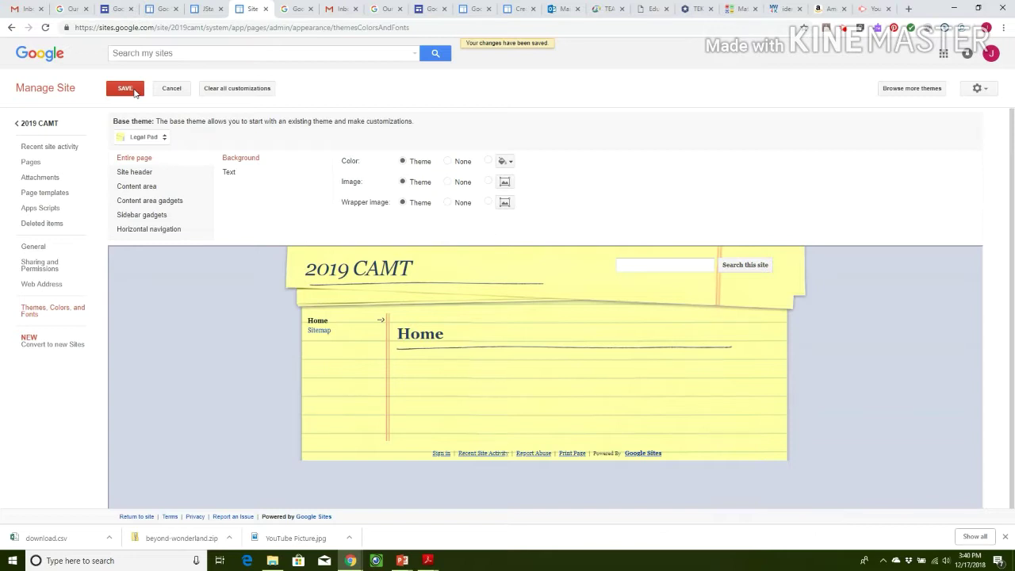
left_click(126, 90)
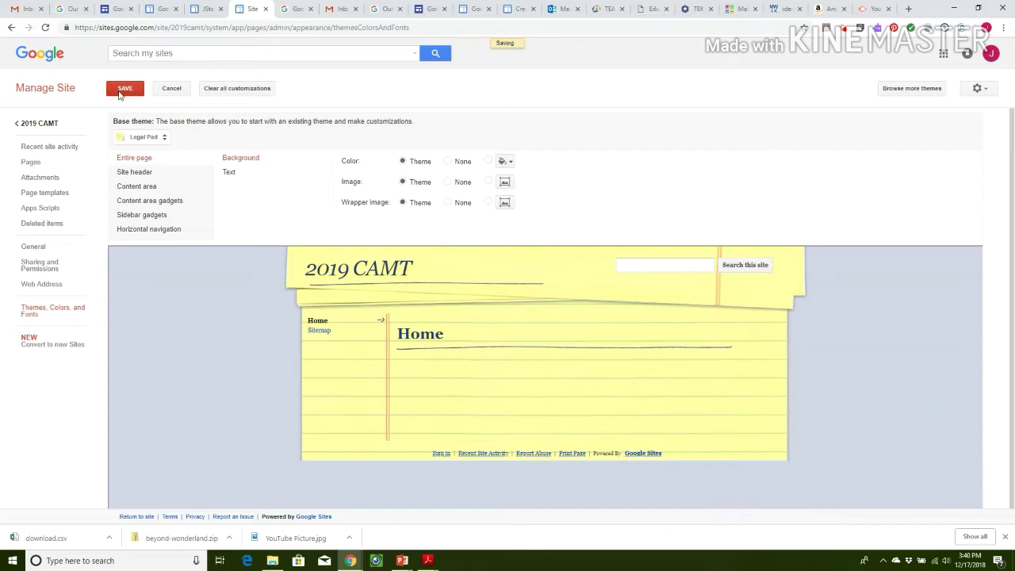
left_click(39, 124)
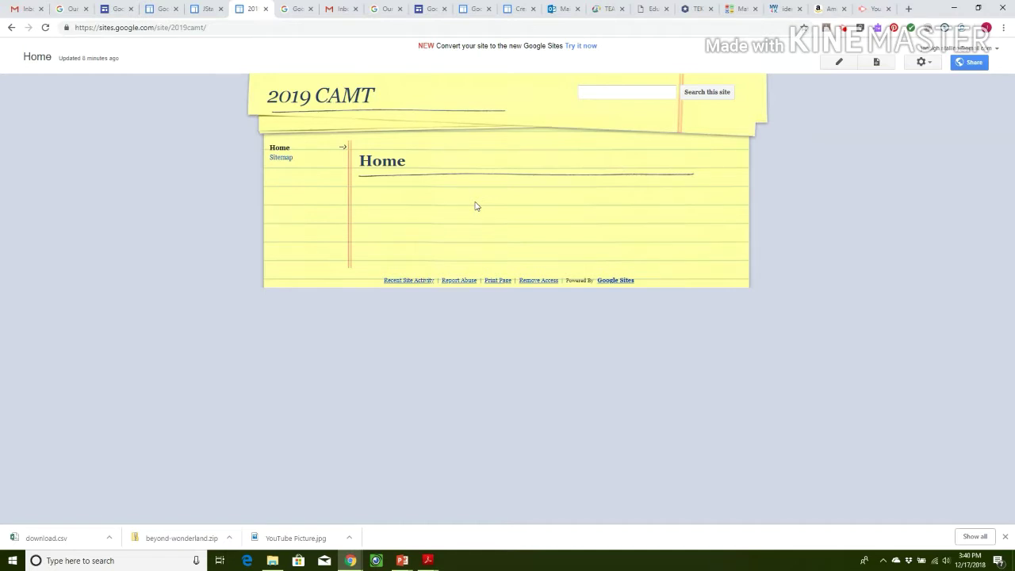
Bring up the existing 8th Grade Math class site as an example
left_click(209, 11)
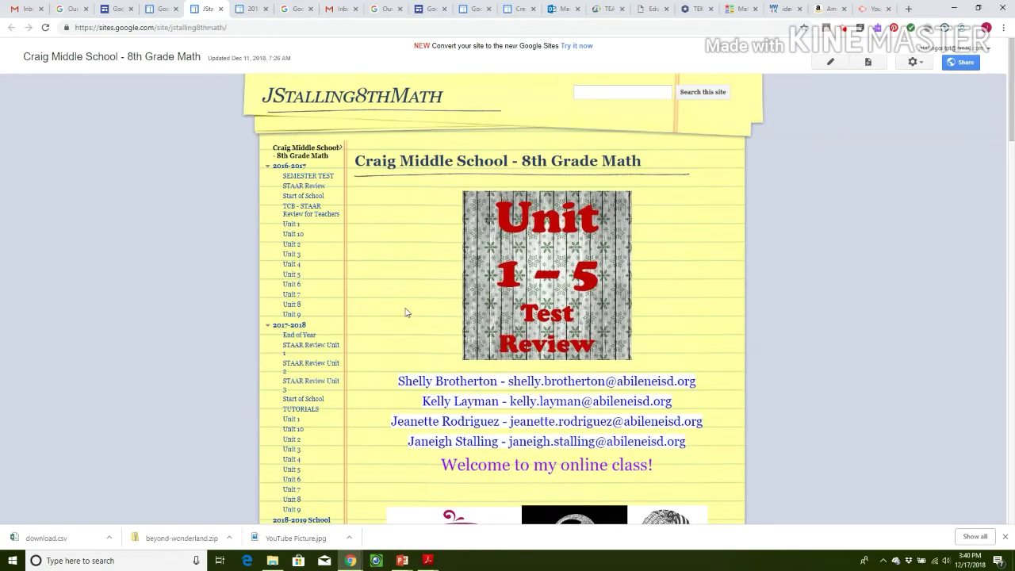